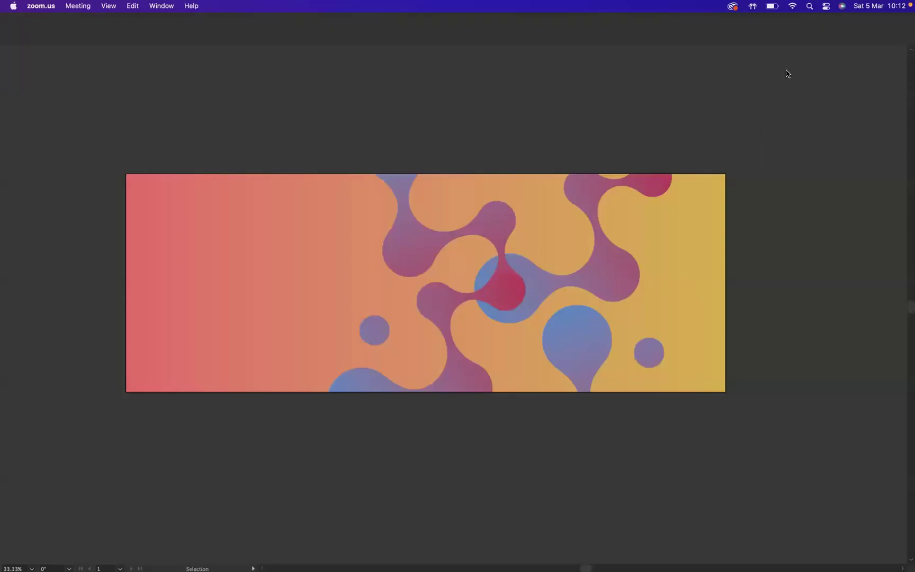
Bring the Illustrator document with the gradient blob banner artboard to the front
click(802, 264)
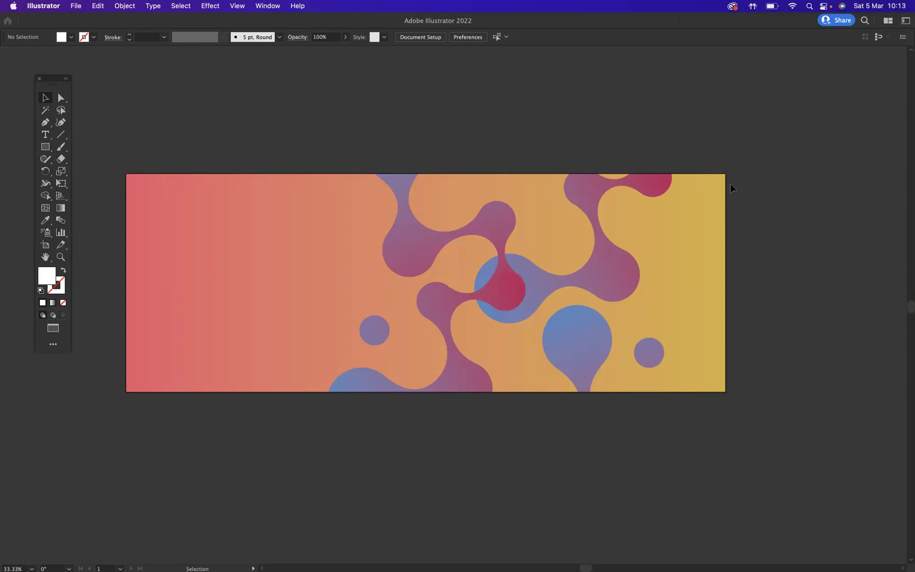
Group the blob artwork and export it through Asset Export as a 4x PNG to Creative Cloud Files
click(321, 234)
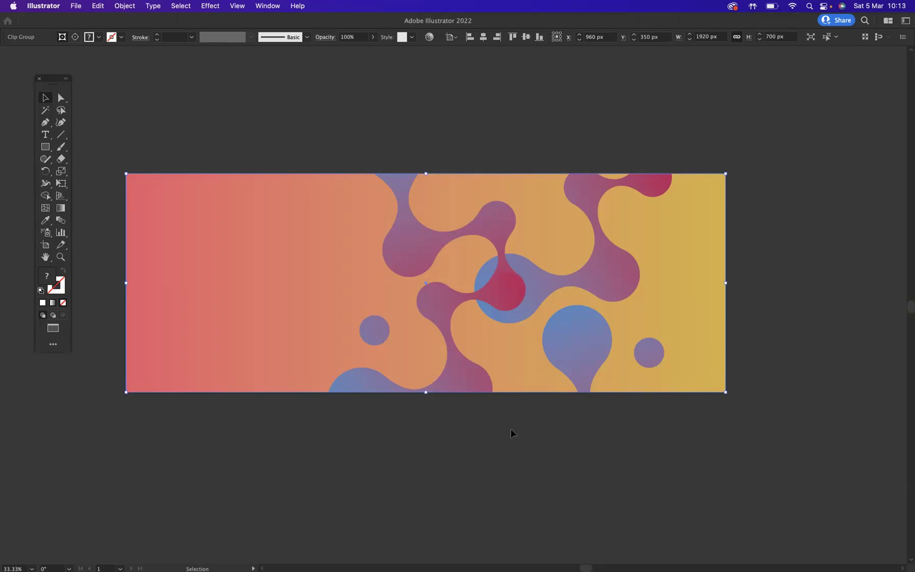
key(super+g)
click(268, 6)
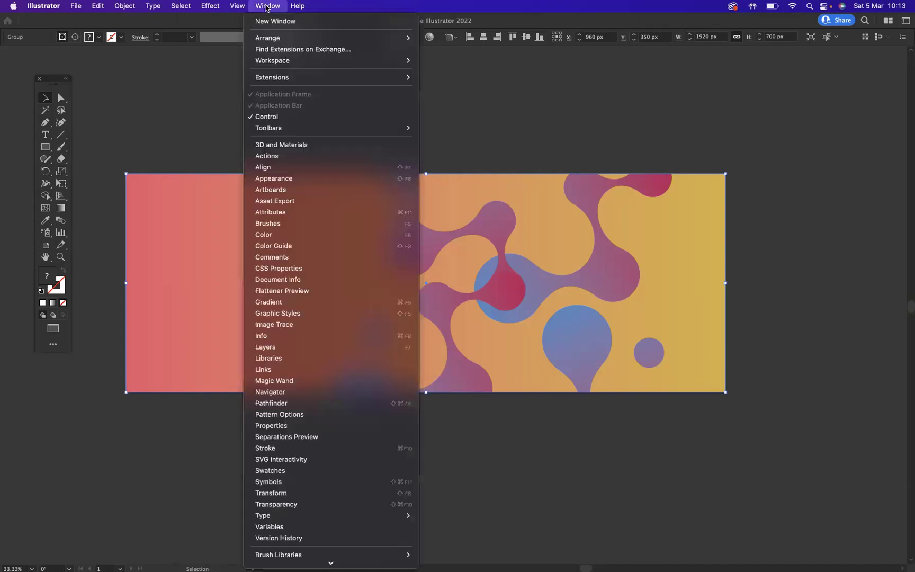
click(277, 203)
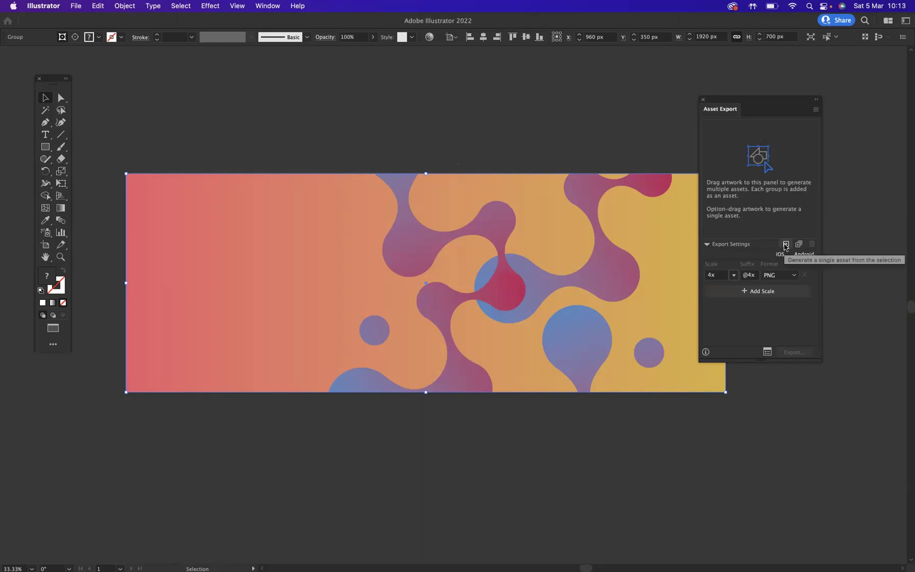
click(785, 245)
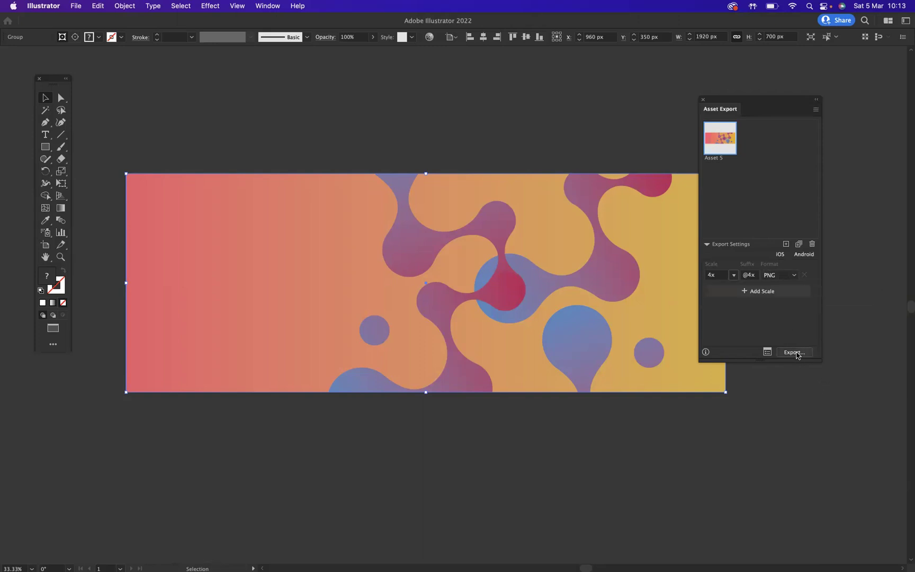
click(796, 353)
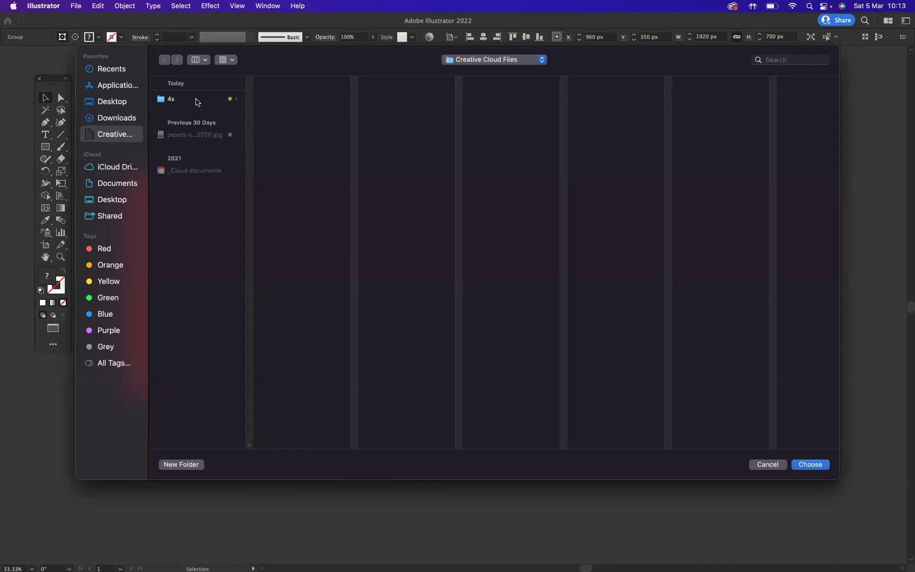
click(810, 465)
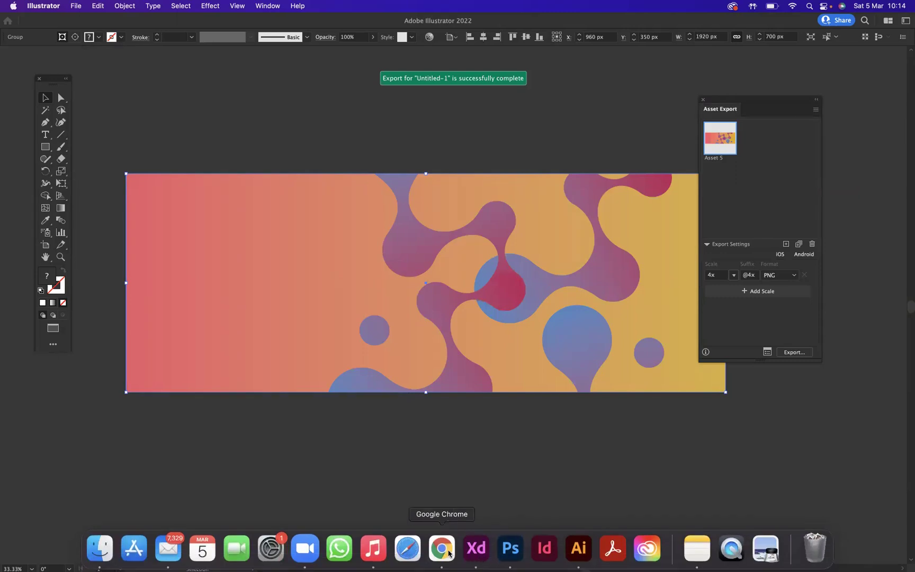
In Chrome, add and delete a one-column section, then open the section's Style background settings
click(450, 553)
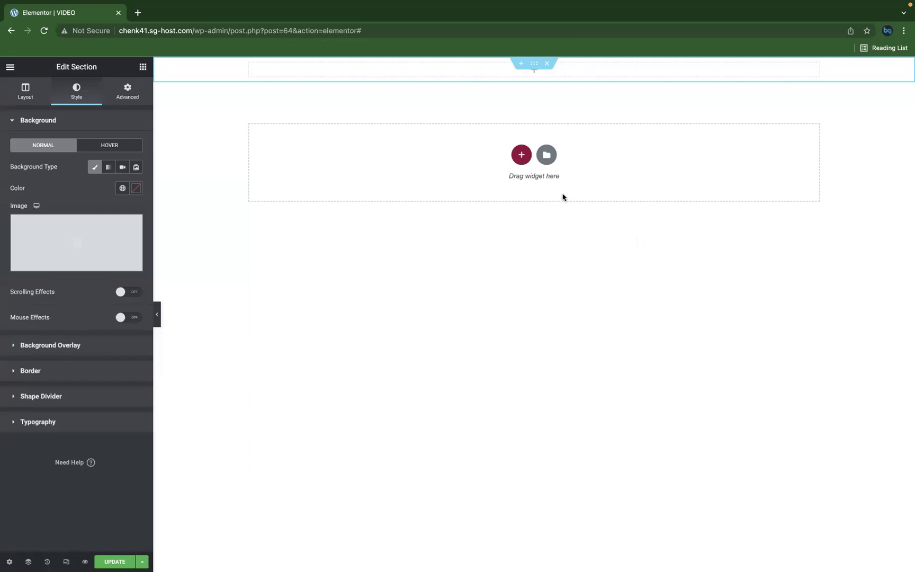
click(522, 154)
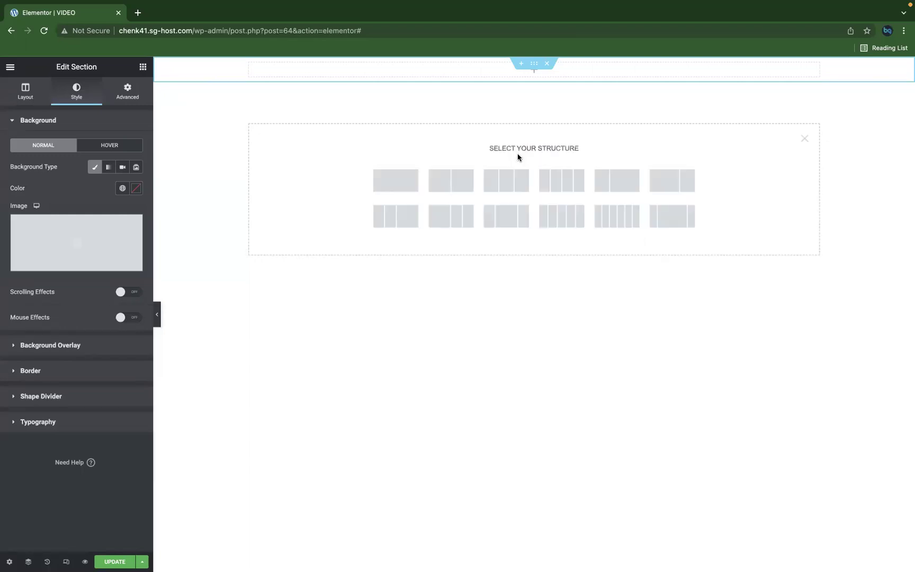
click(408, 189)
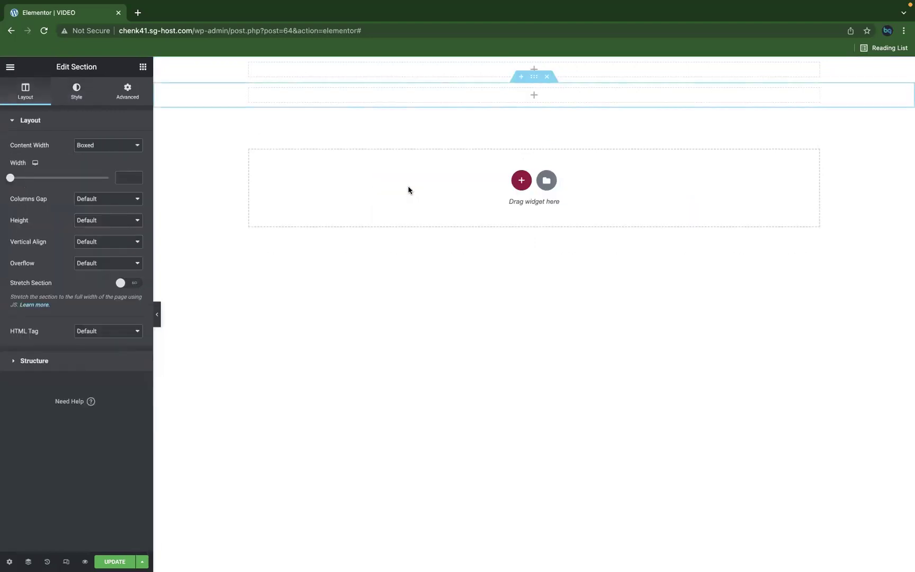
click(547, 76)
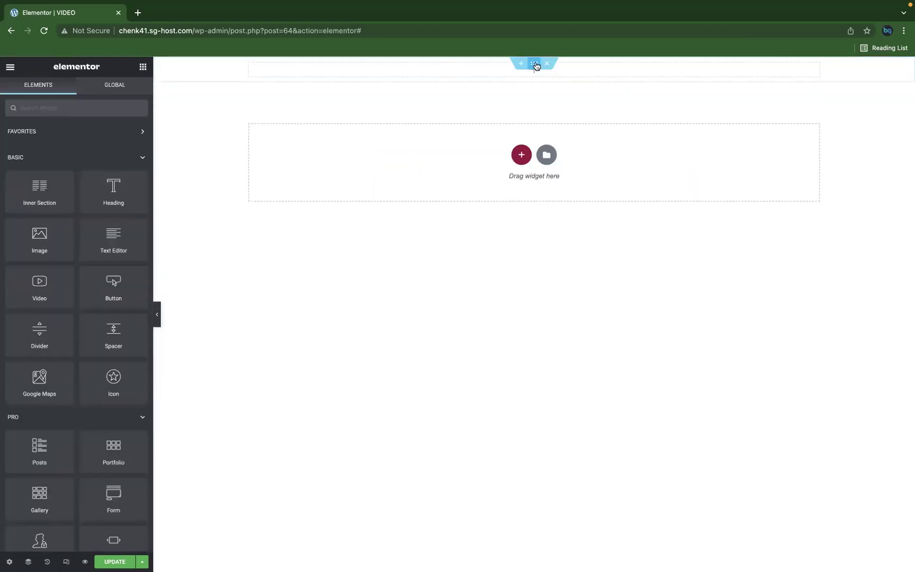
click(516, 71)
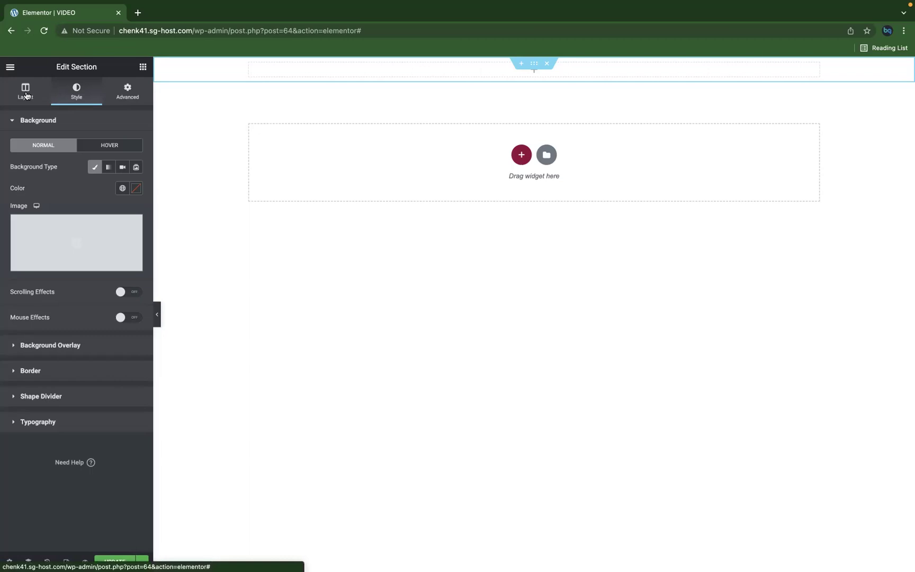
Collapse and re-expand the section's Background options, showing the Classic type with no image
click(78, 90)
click(13, 122)
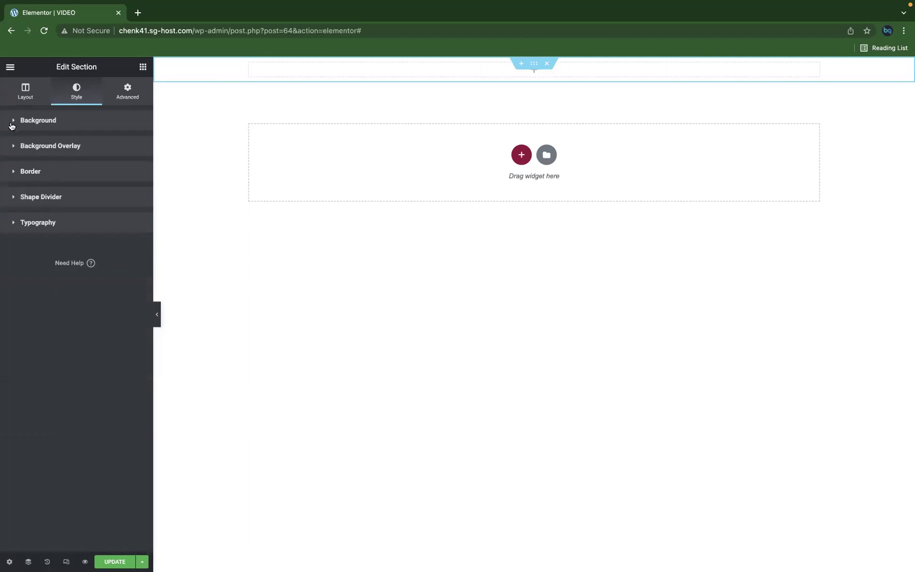
click(13, 122)
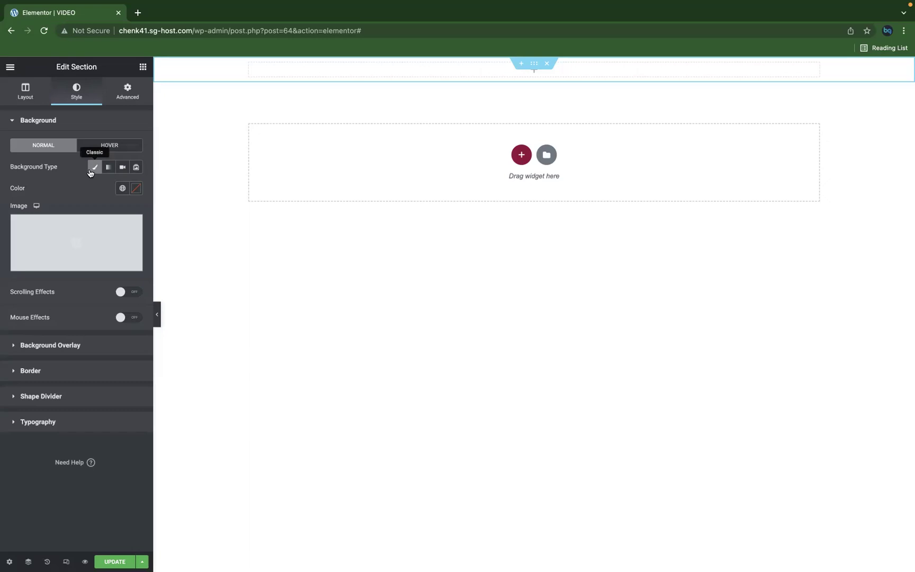
mouse_move(74, 236)
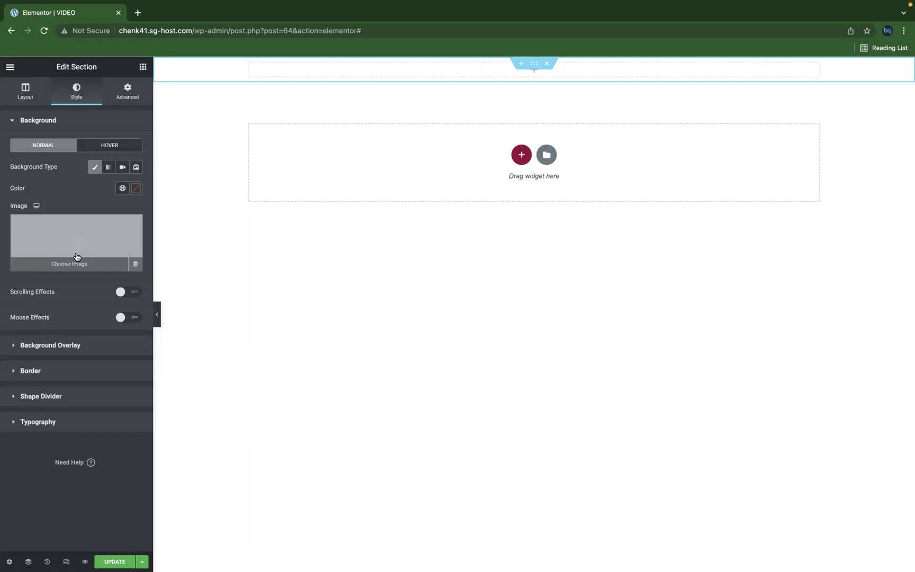
click(64, 264)
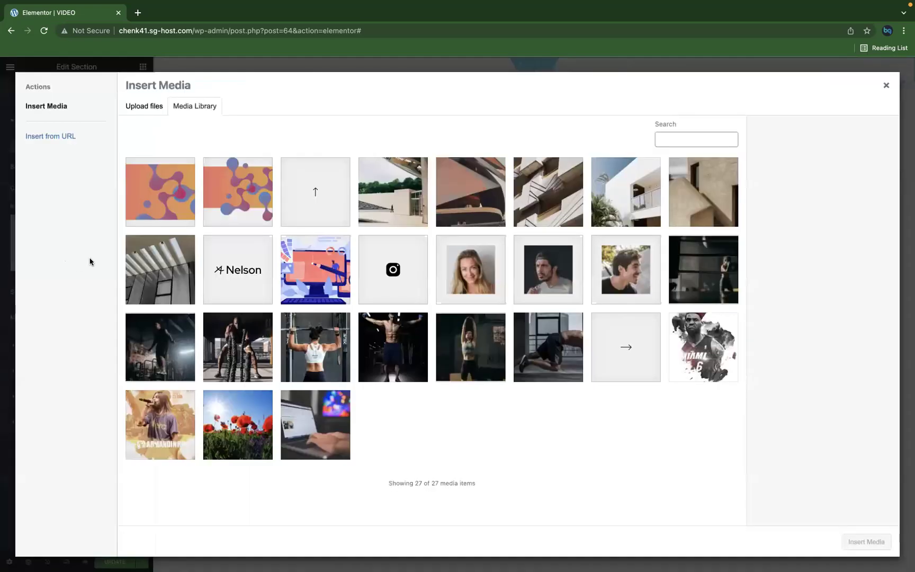
click(138, 108)
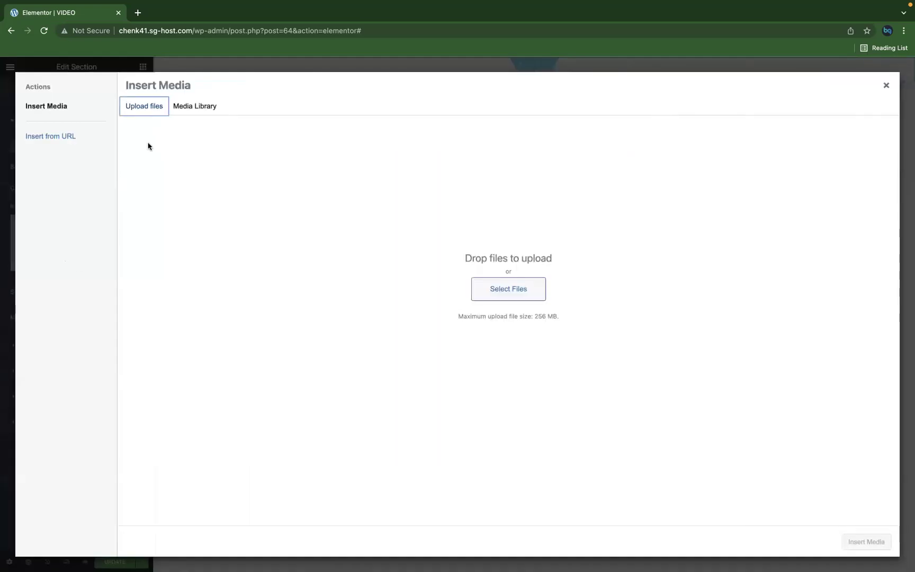
click(499, 294)
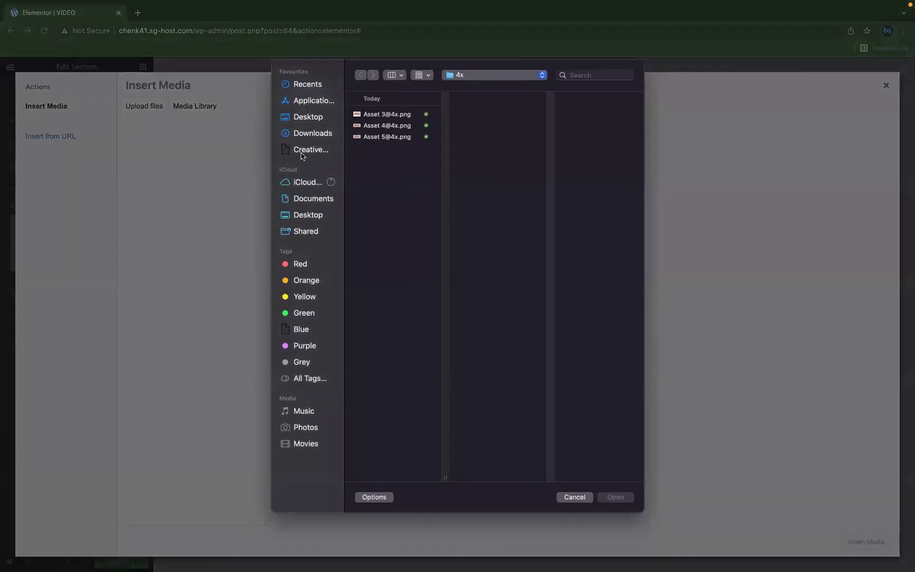
click(339, 150)
click(391, 115)
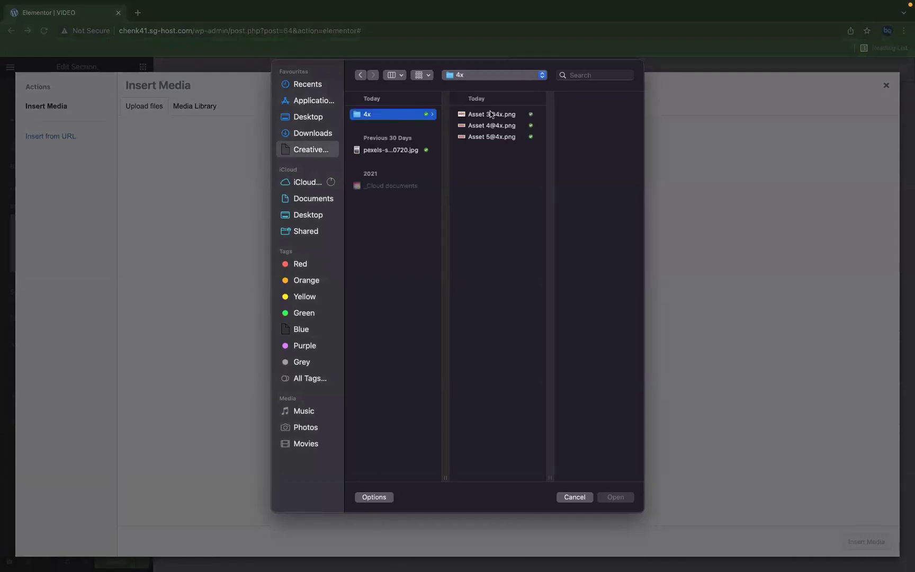
click(492, 129)
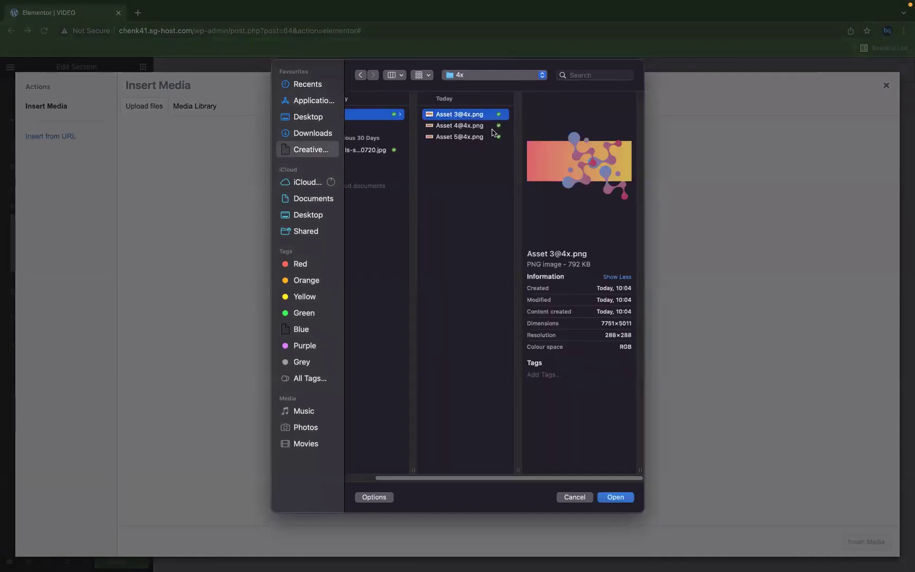
key(Down)
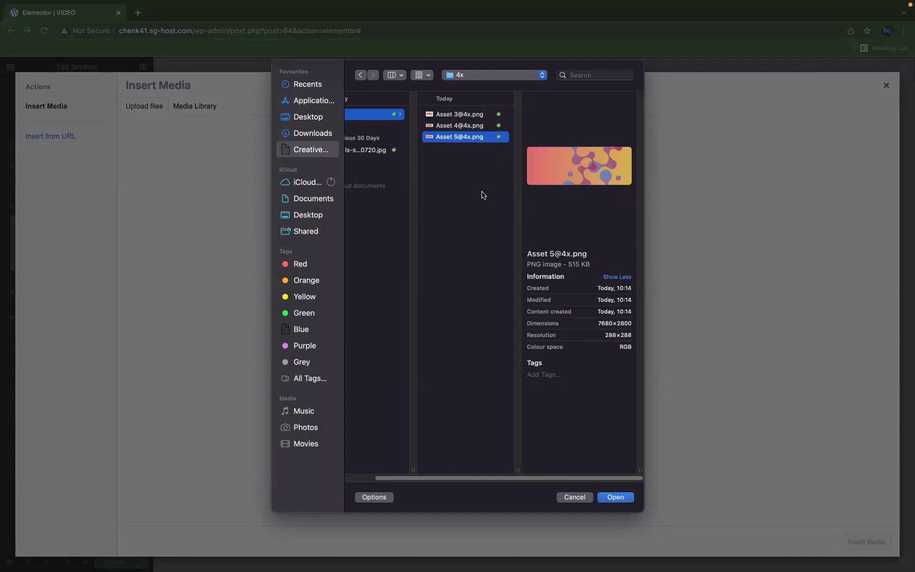
click(620, 500)
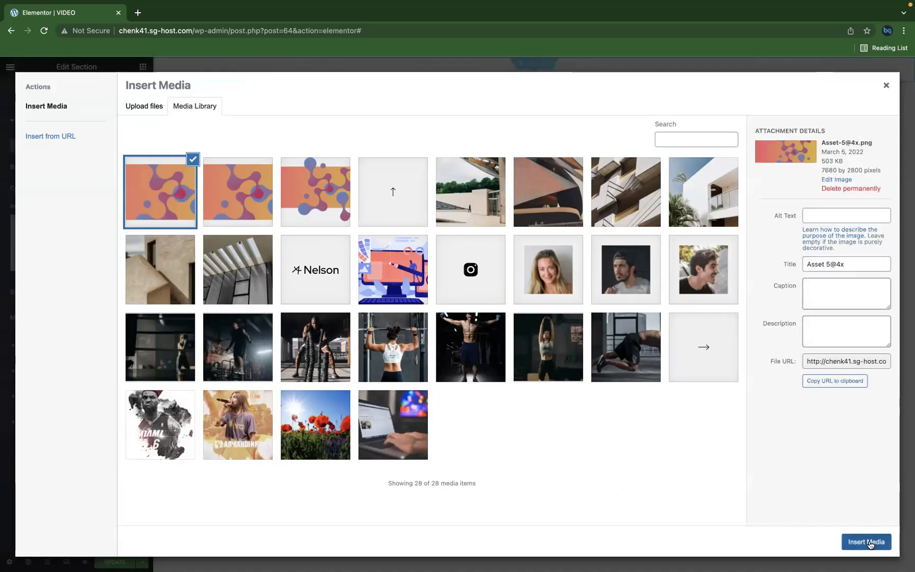
Insert the uploaded banner as the background, positioned Center Center and sized to Cover
click(870, 544)
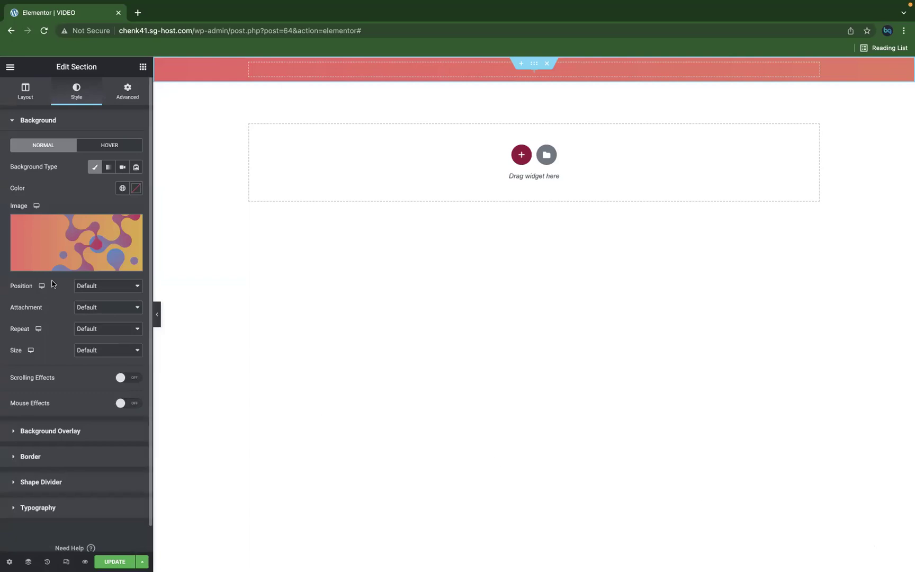
click(106, 290)
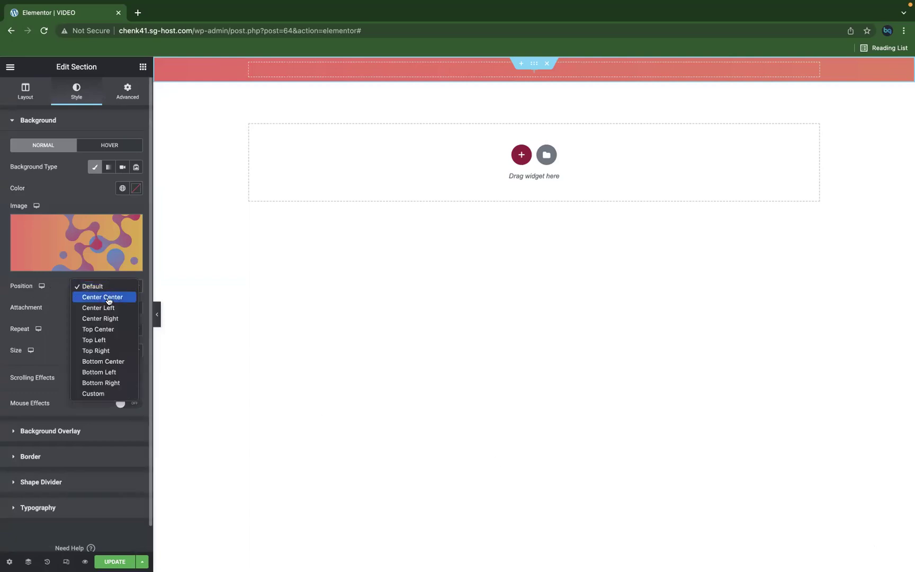
click(100, 300)
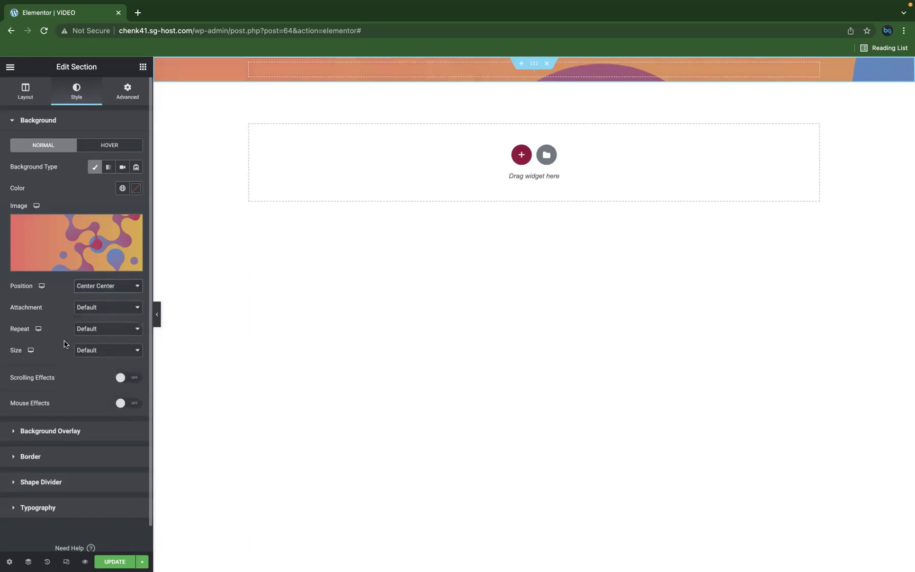
click(102, 351)
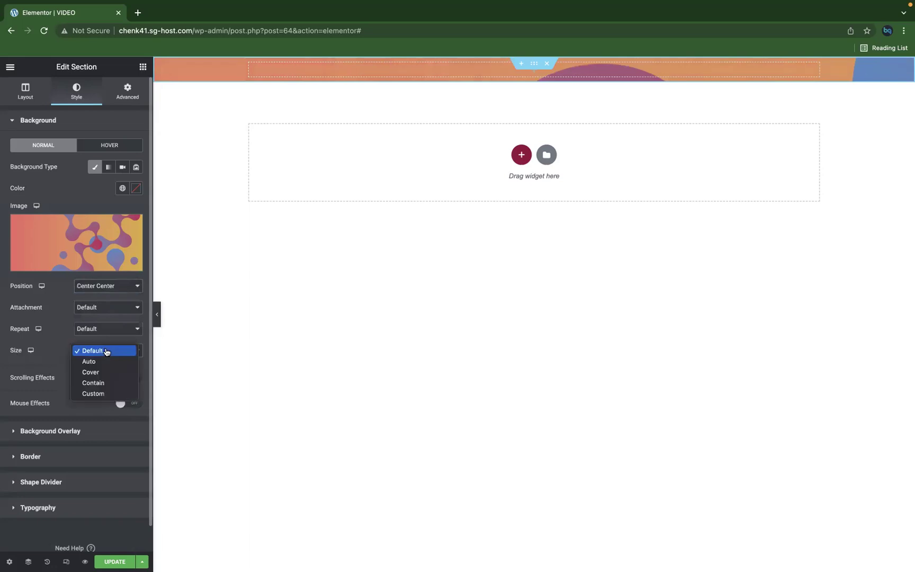
click(101, 372)
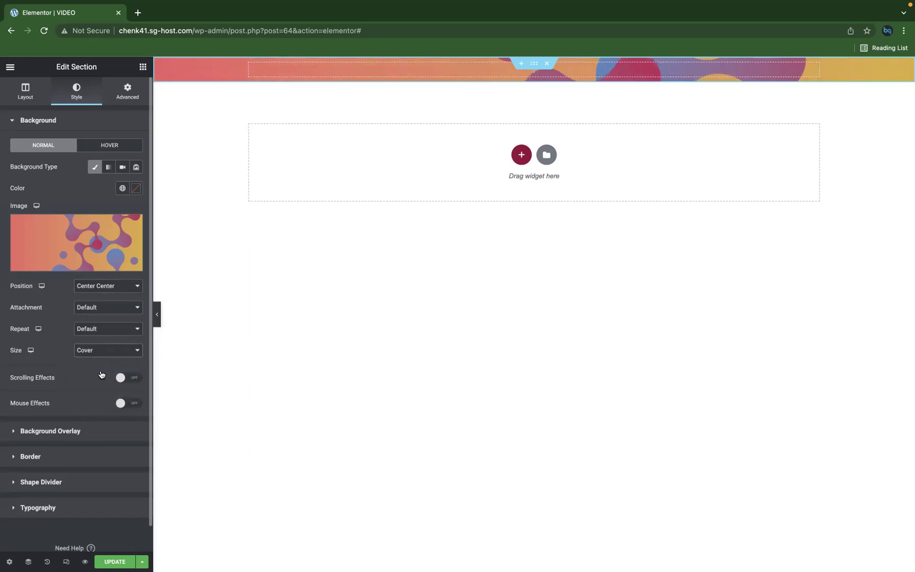
click(131, 93)
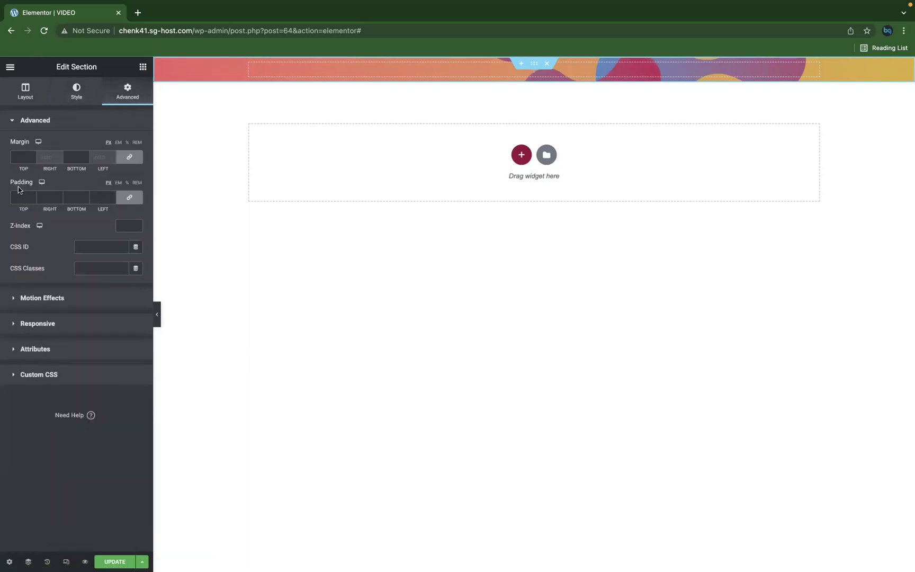
Unlink the padding fields and set top and bottom padding to 200 px
click(130, 197)
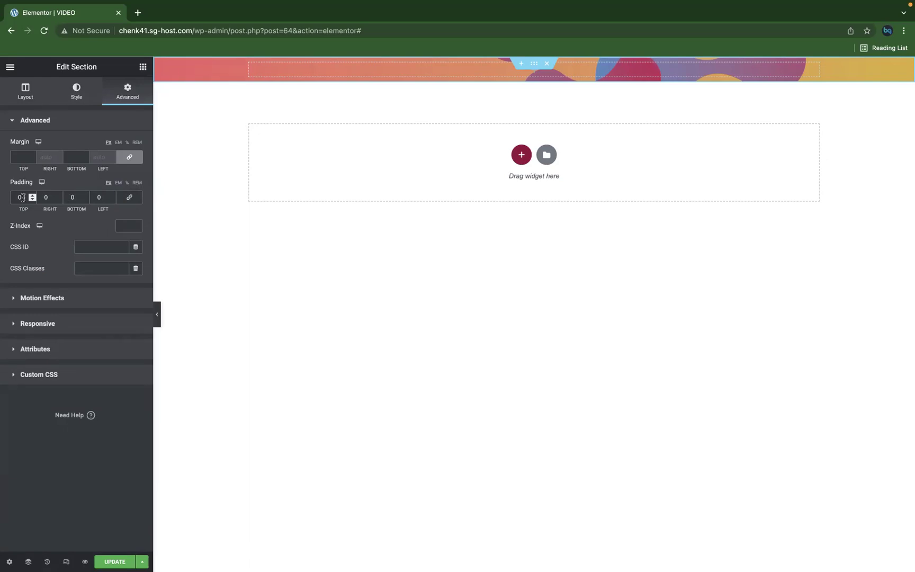
drag(23, 197, 6, 199)
text(200)
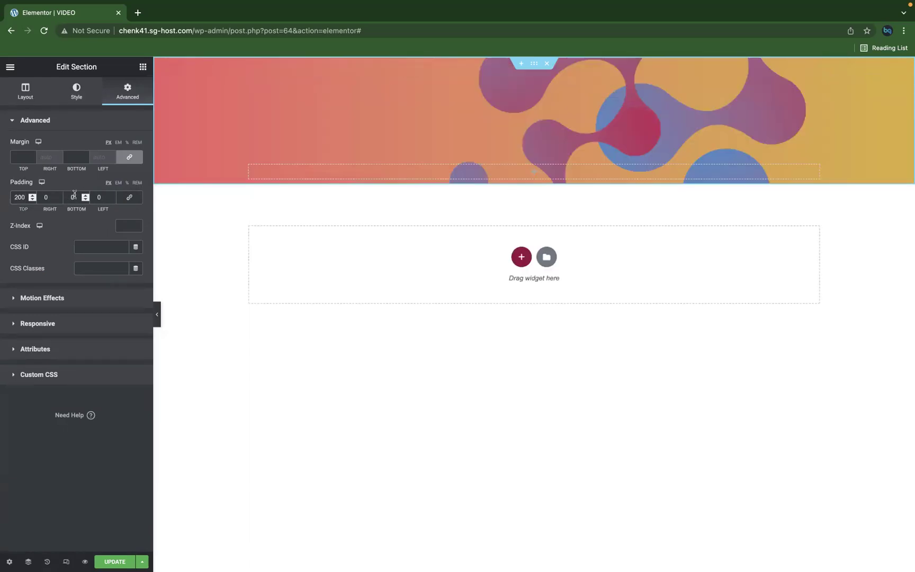
drag(76, 197, 62, 198)
text(200)
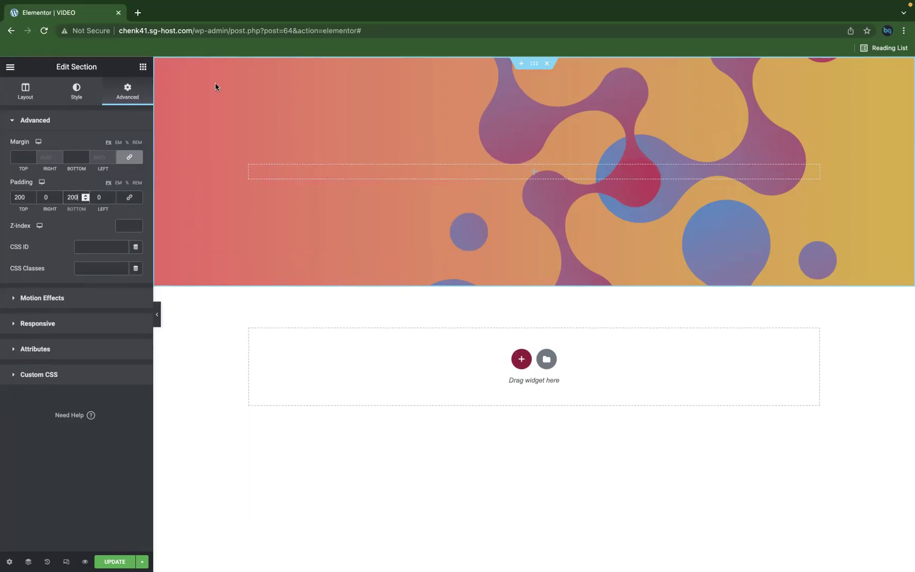
Drop a centre-aligned Heading widget into the section titled 'WELCOME TO OUR COMPANY'
click(140, 69)
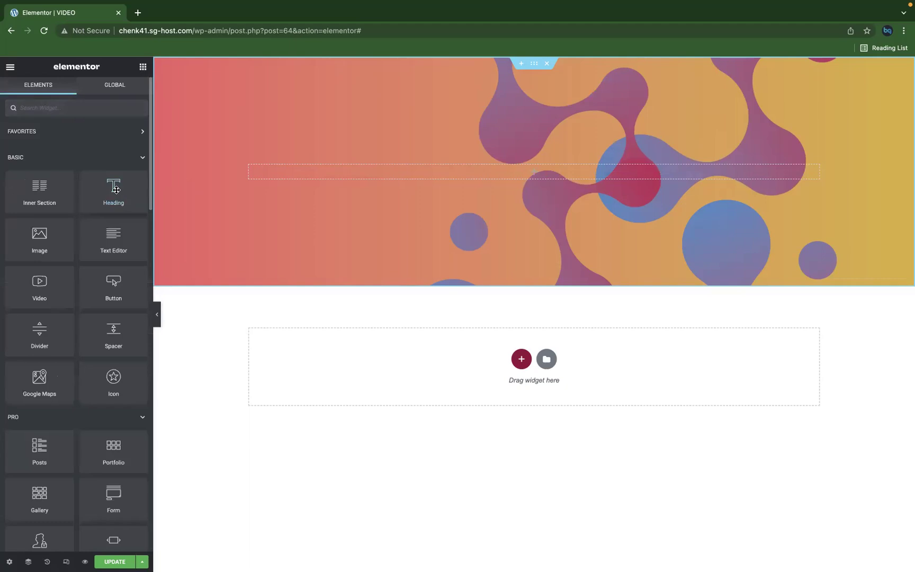
drag(113, 190, 553, 170)
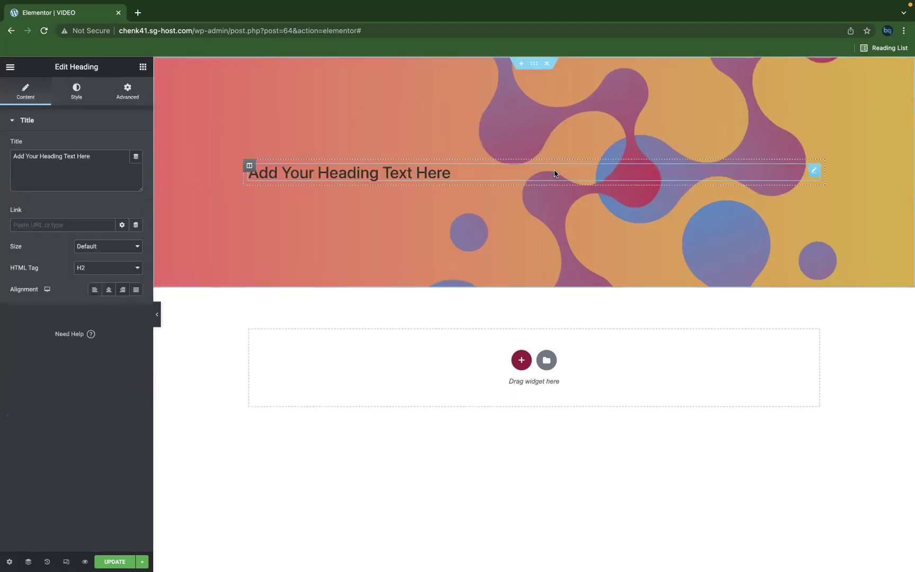
click(108, 289)
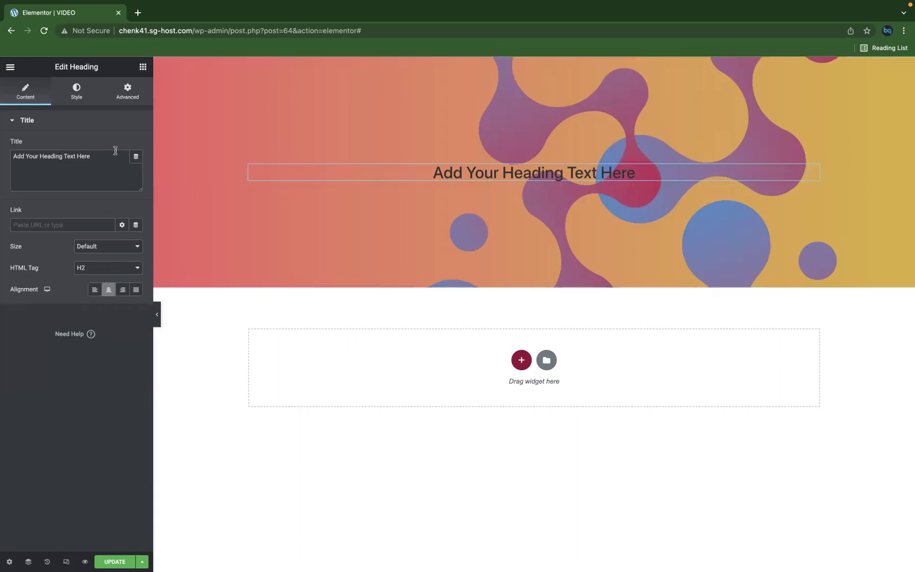
drag(105, 154, 2, 152)
key(BackSpace)
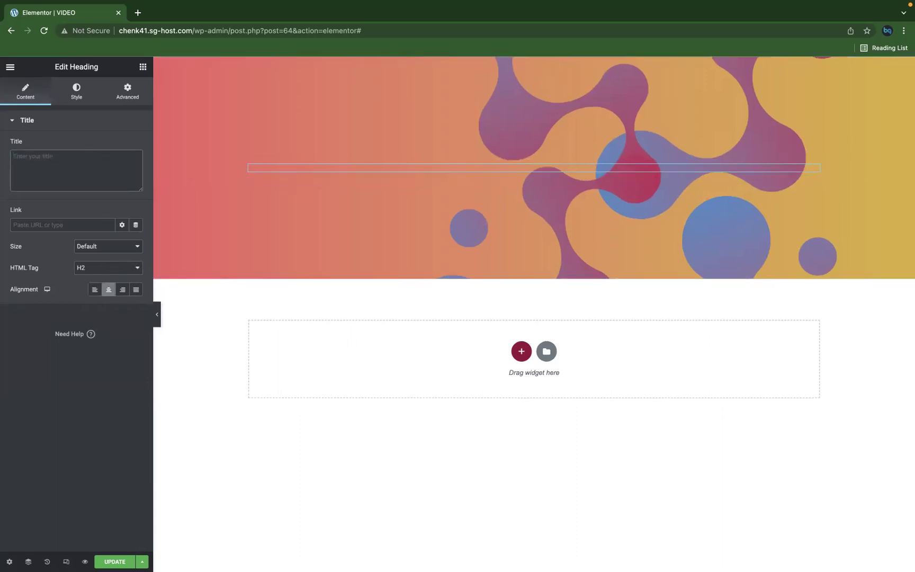
text(WEL)
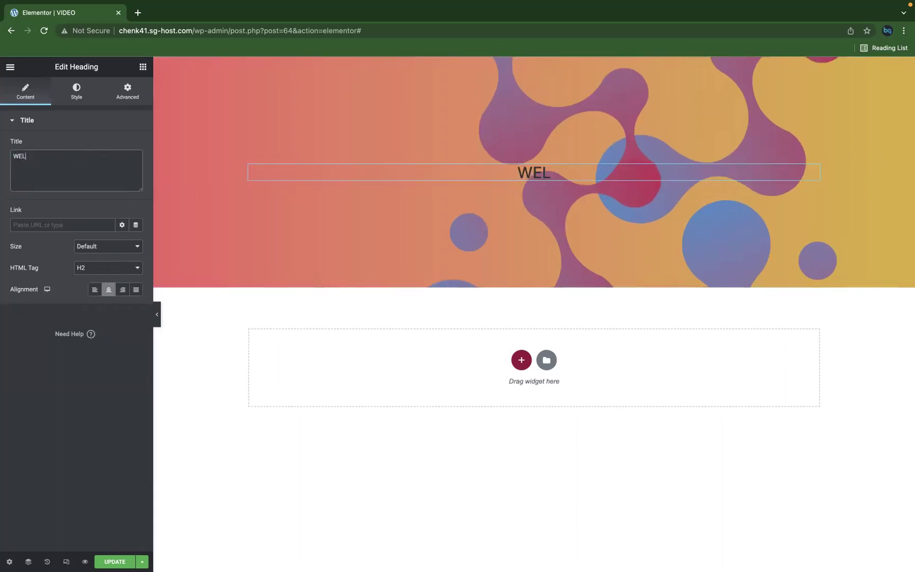
text(COME TO)
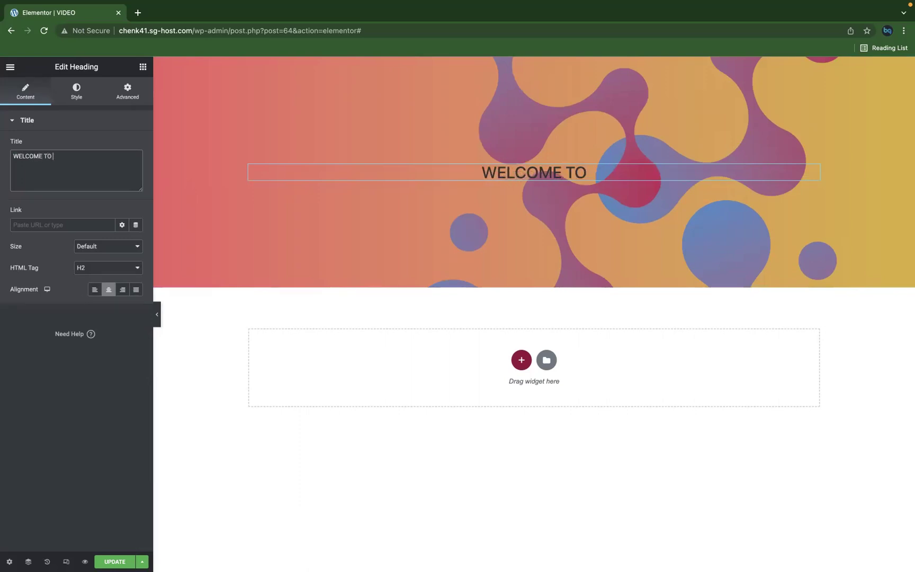
text( OUR)
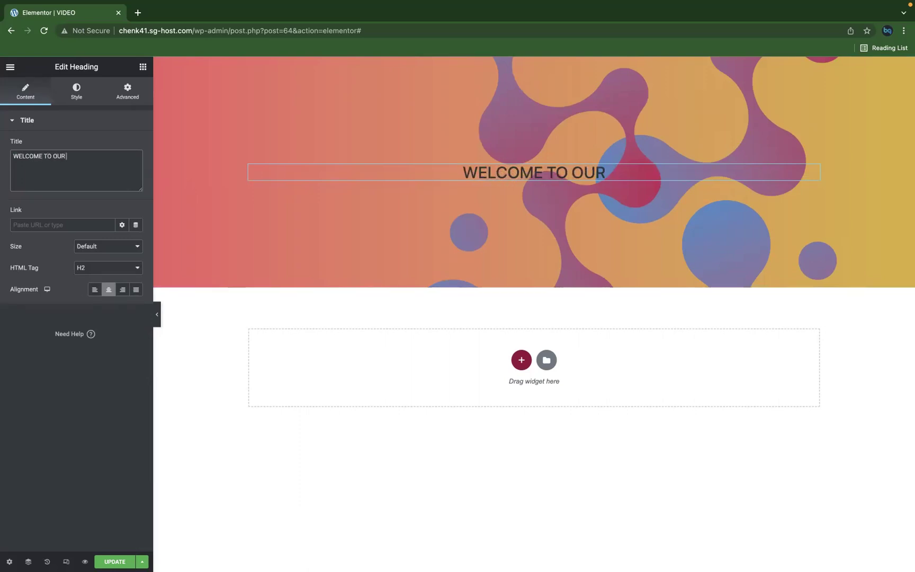
text( COMPANY)
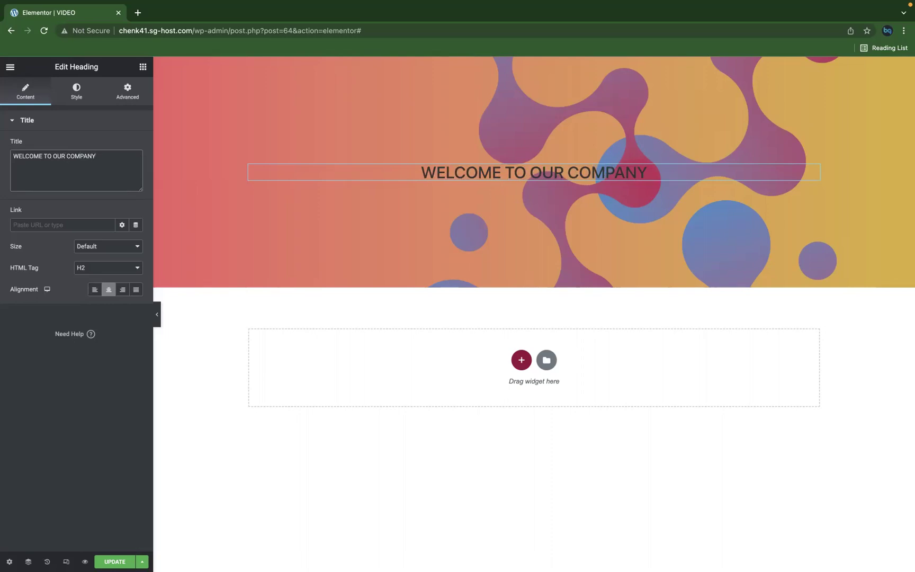
Set the heading's text colour to white
click(83, 94)
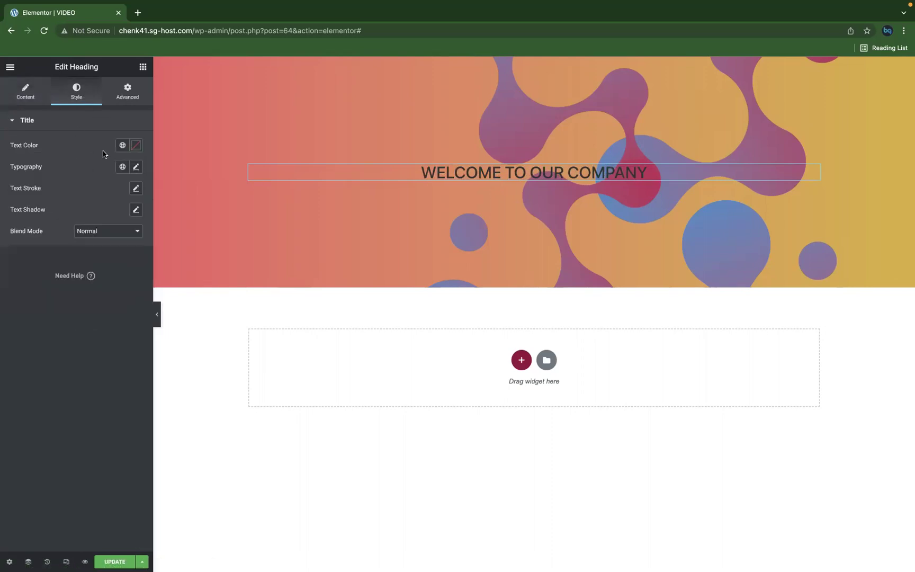
click(137, 145)
drag(88, 221, 17, 182)
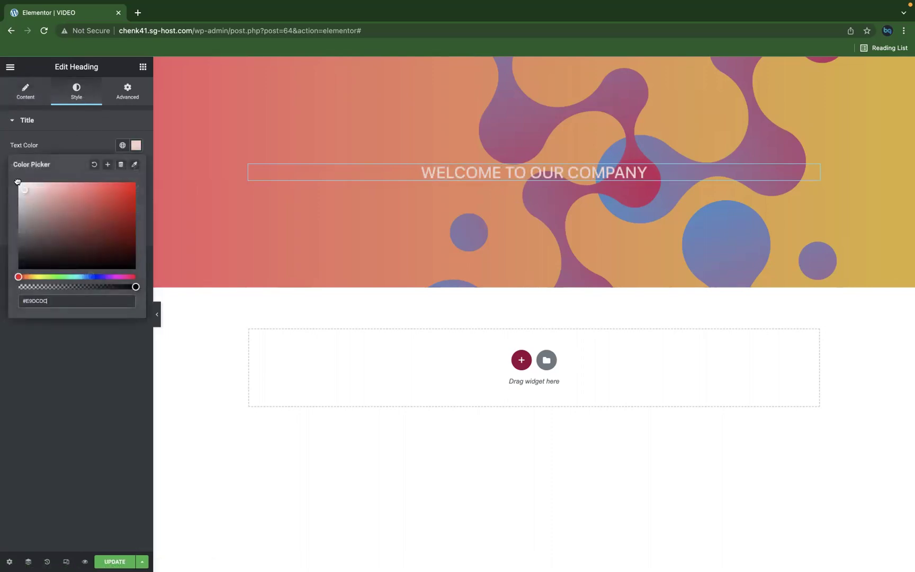
click(79, 127)
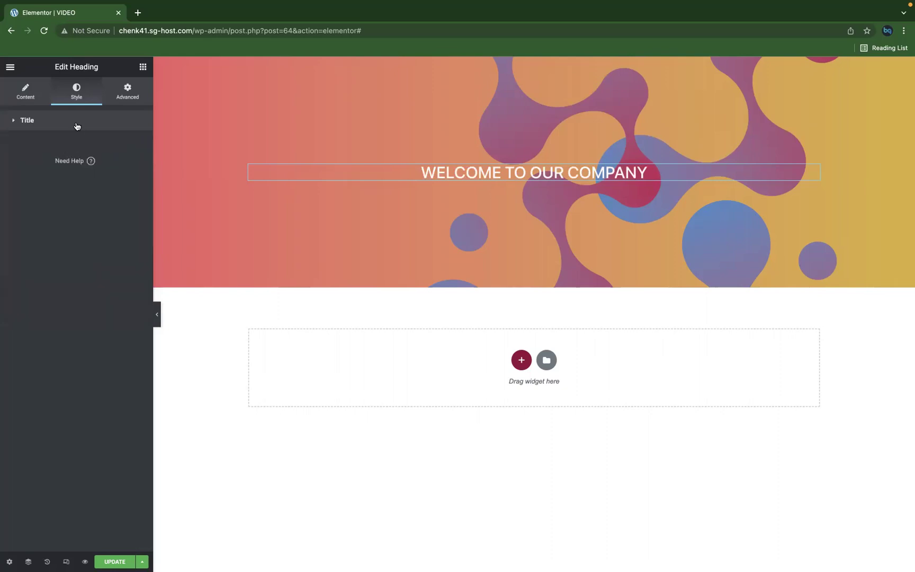
Set the heading typography to Trebuchet MS at 57 px
click(14, 121)
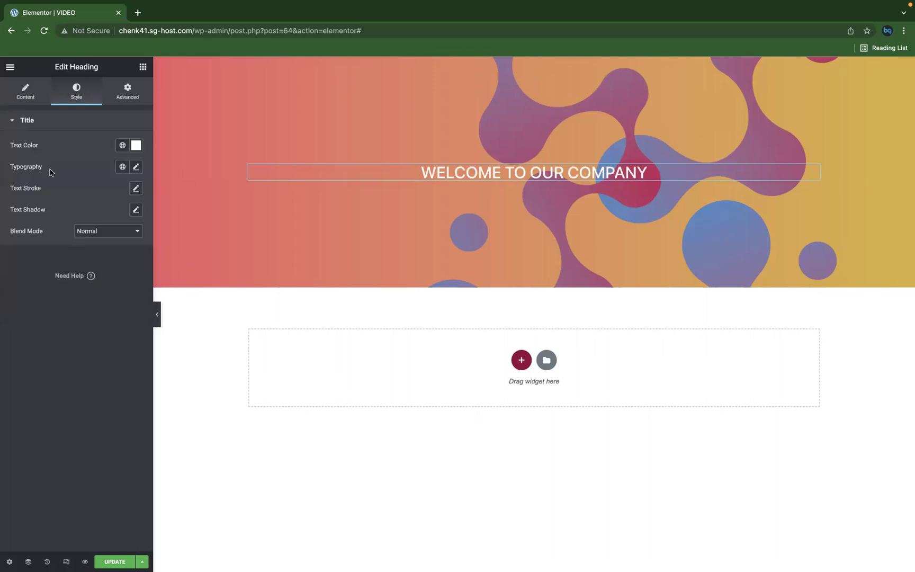
click(135, 167)
click(123, 215)
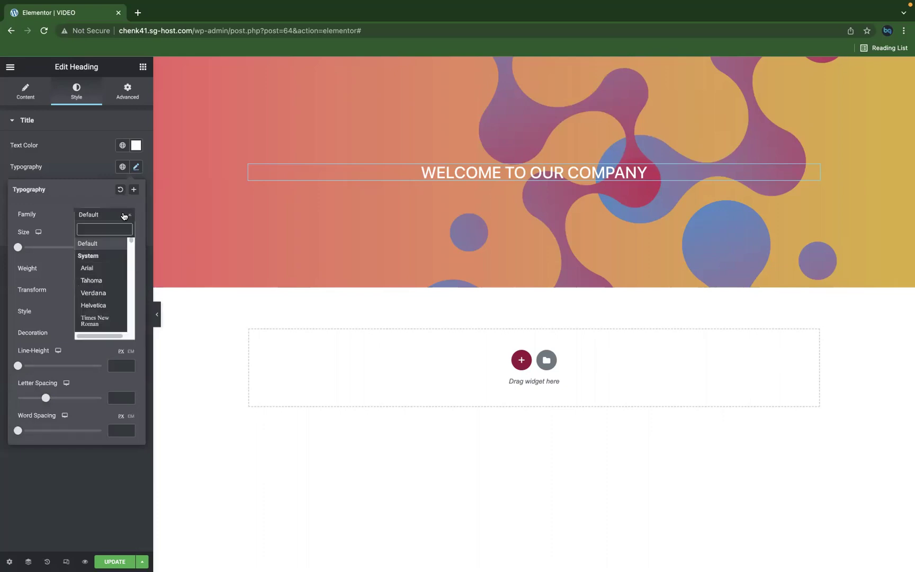
scroll(116, 280, down, 1)
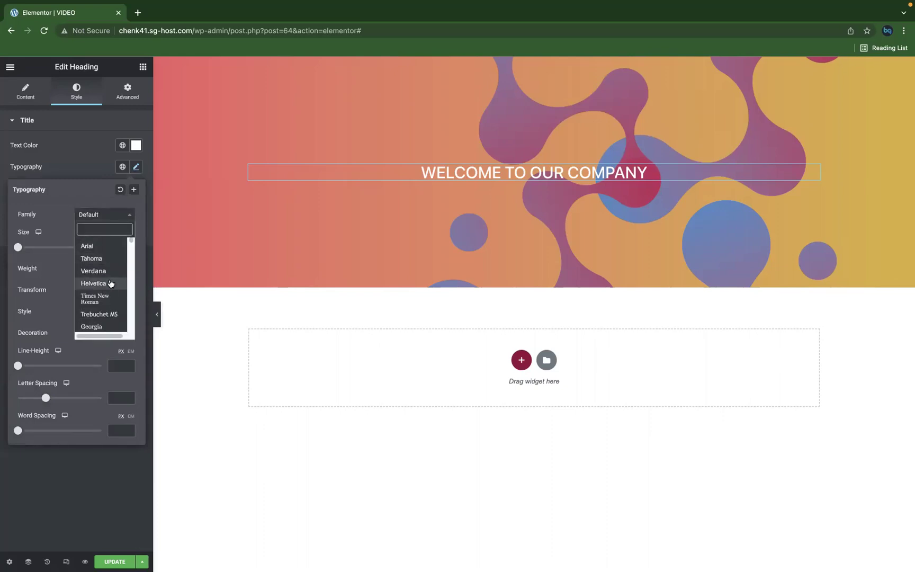
click(106, 313)
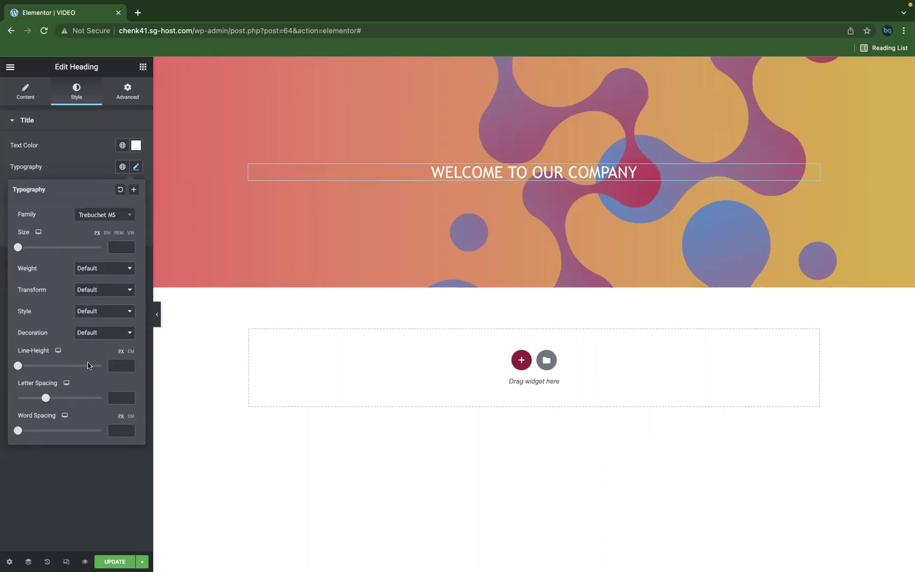
drag(18, 248, 43, 249)
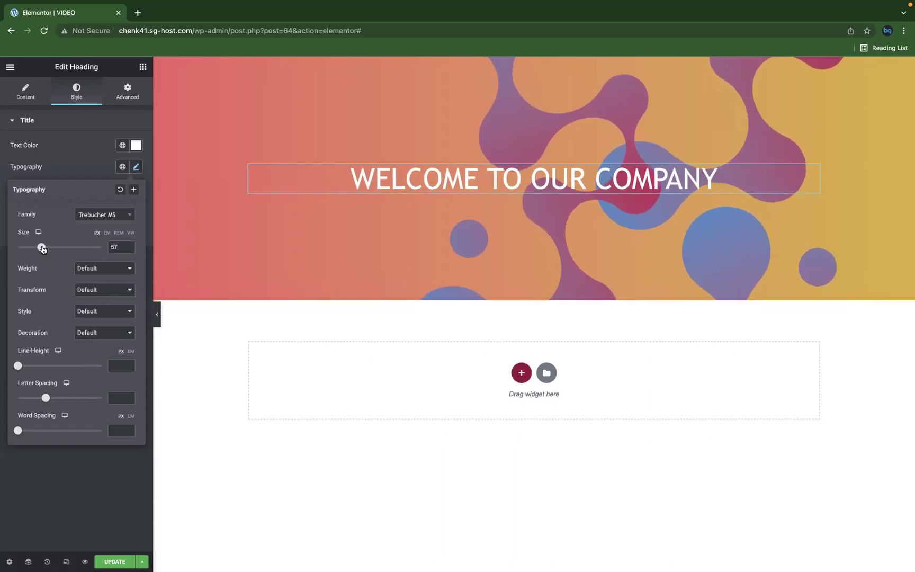
click(79, 129)
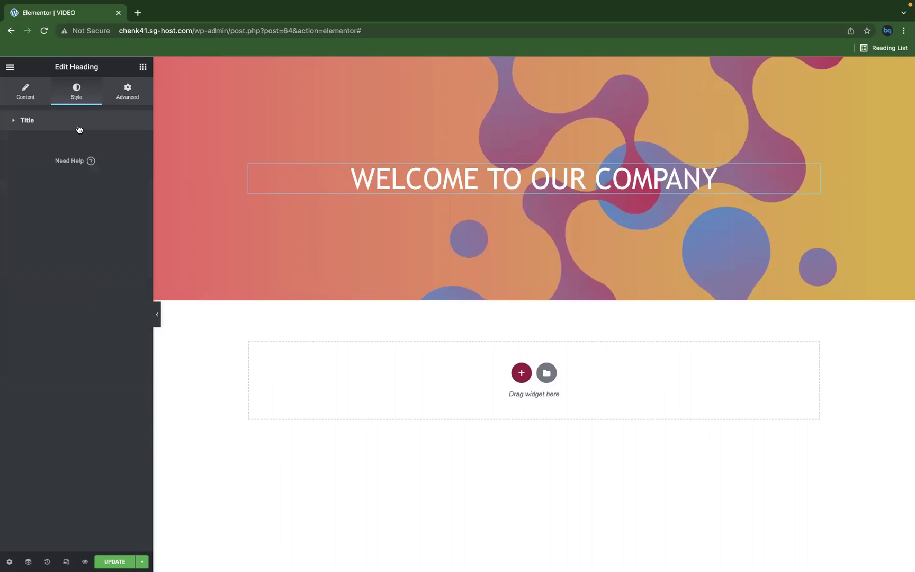
Expand the Title section on the heading's Style tab again
click(14, 122)
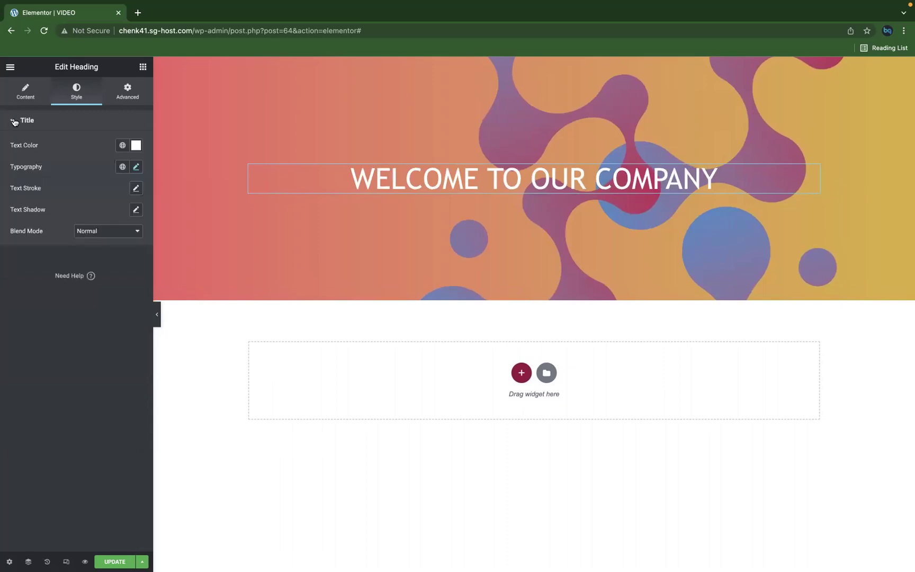